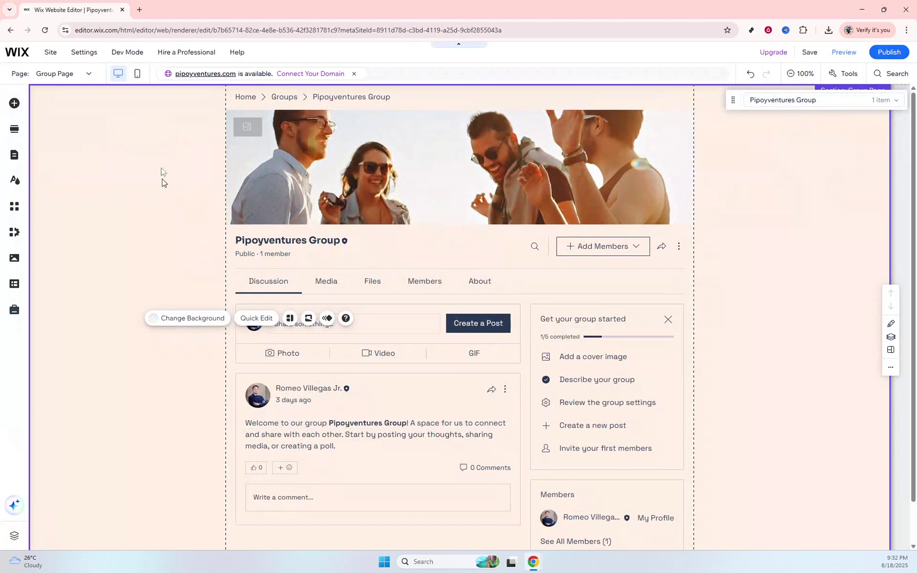
Step: Browse the Group List elements, then open the Groups widget's management dashboard
left_click(14, 104)
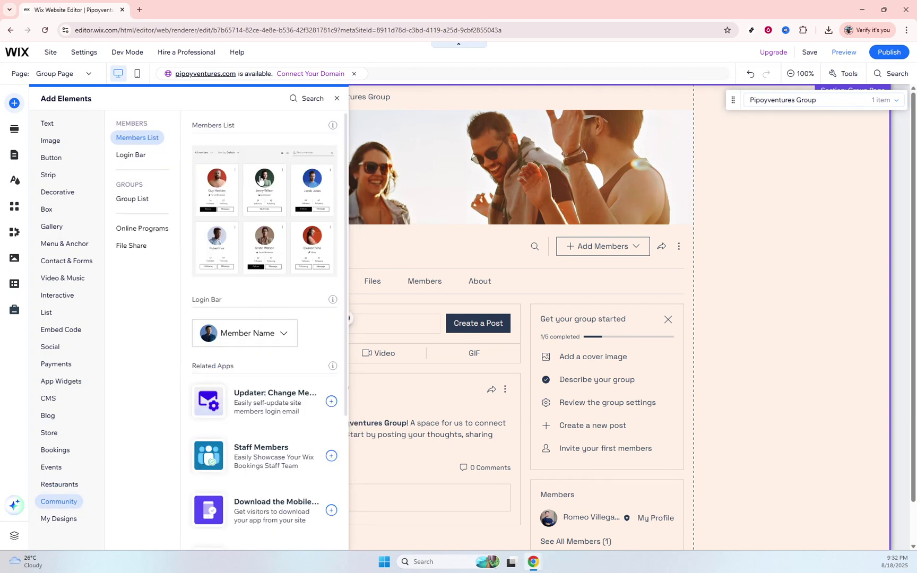
left_click(133, 202)
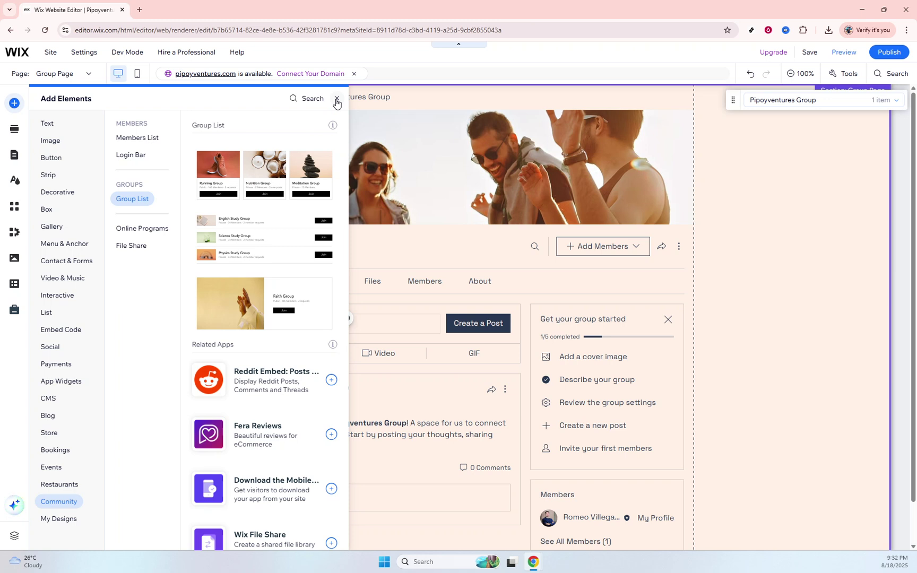
left_click(336, 100)
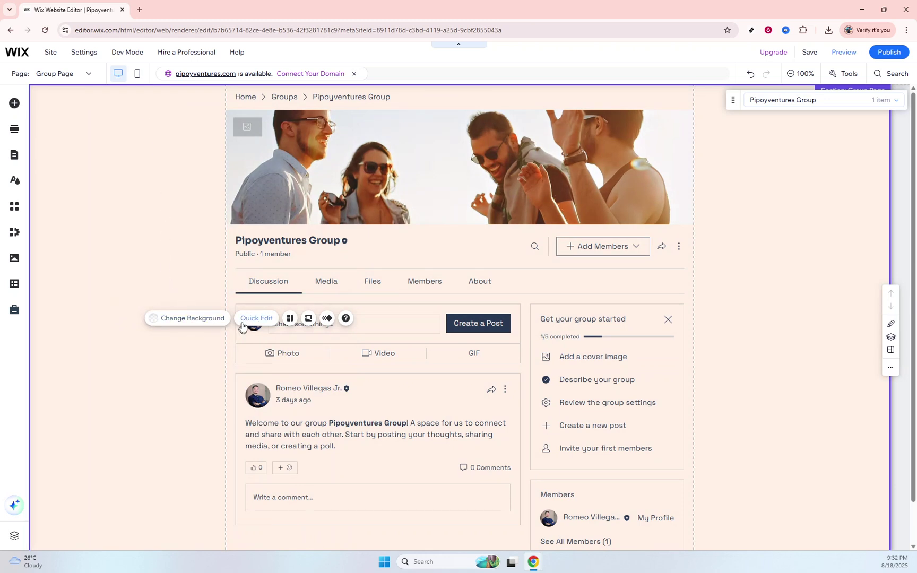
left_click(399, 250)
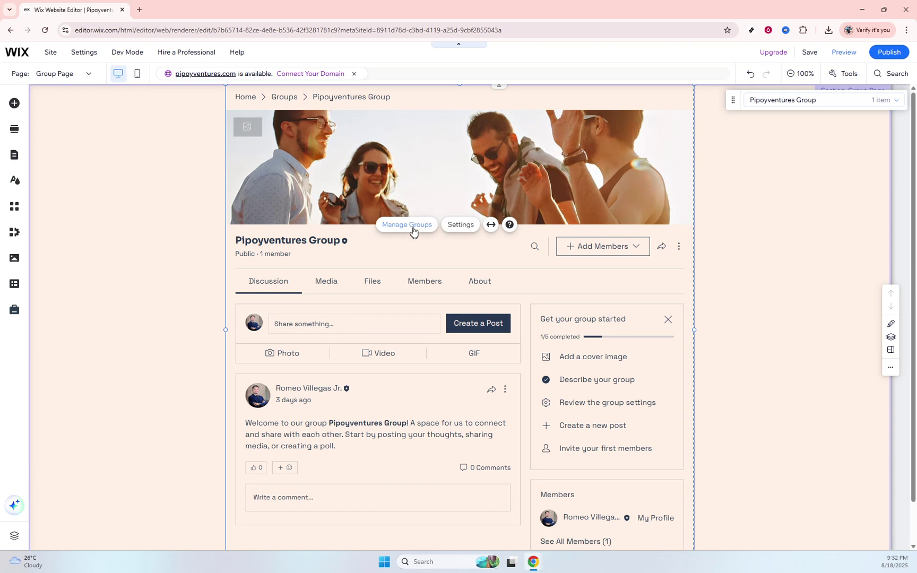
left_click(414, 228)
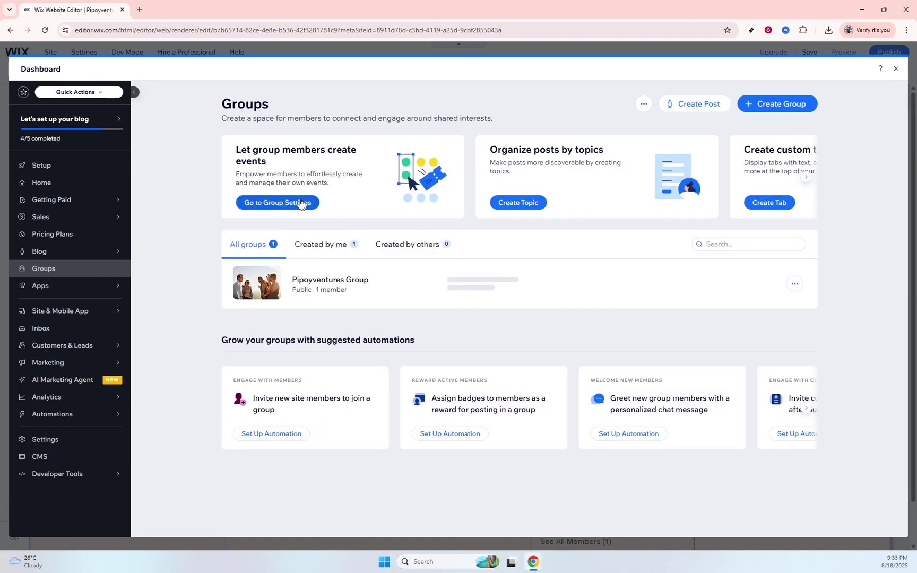
Step: Open the Pipoyventures Group's settings and review its Discussion, Media, Files, Members, About and Events tabs
left_click(296, 201)
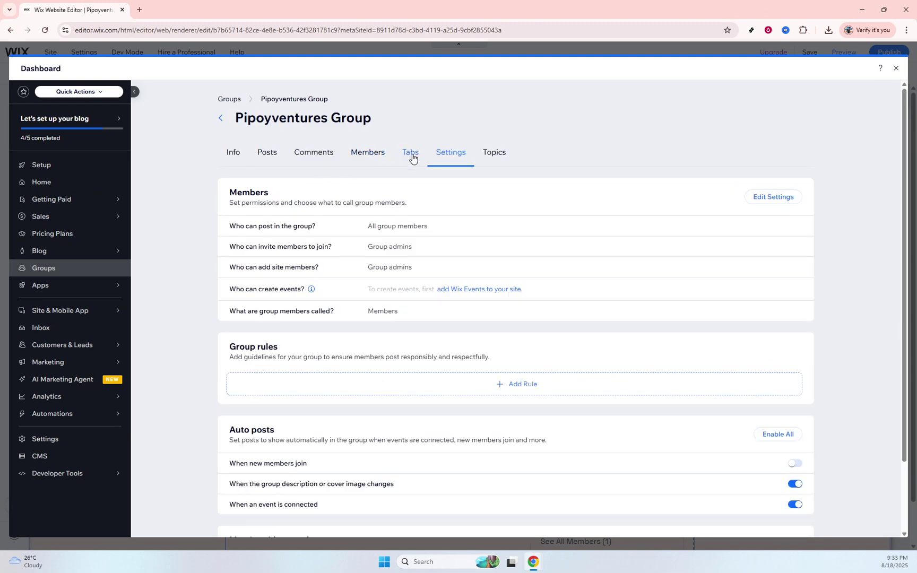
left_click(413, 158)
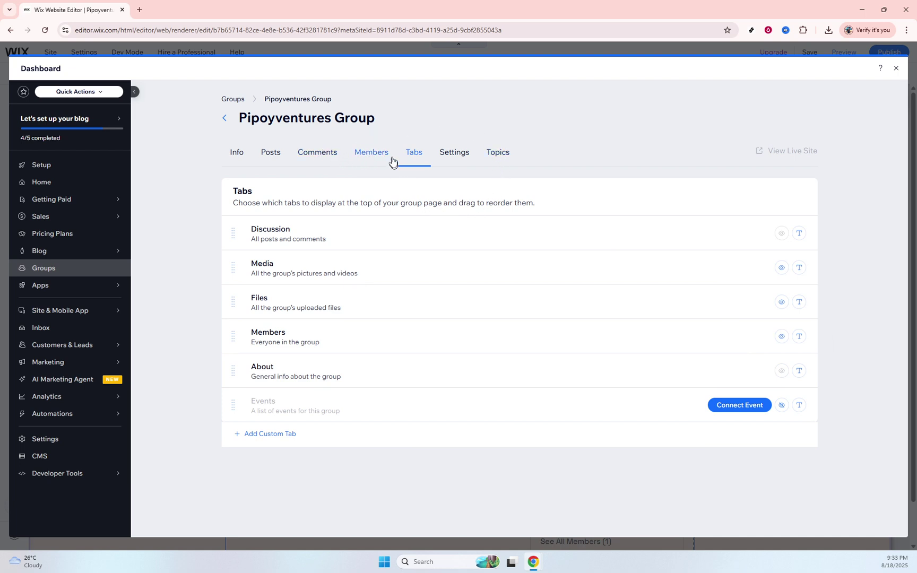
Step: Review the group's Members, Comments, Posts and Info sections, returning to Posts
left_click(375, 155)
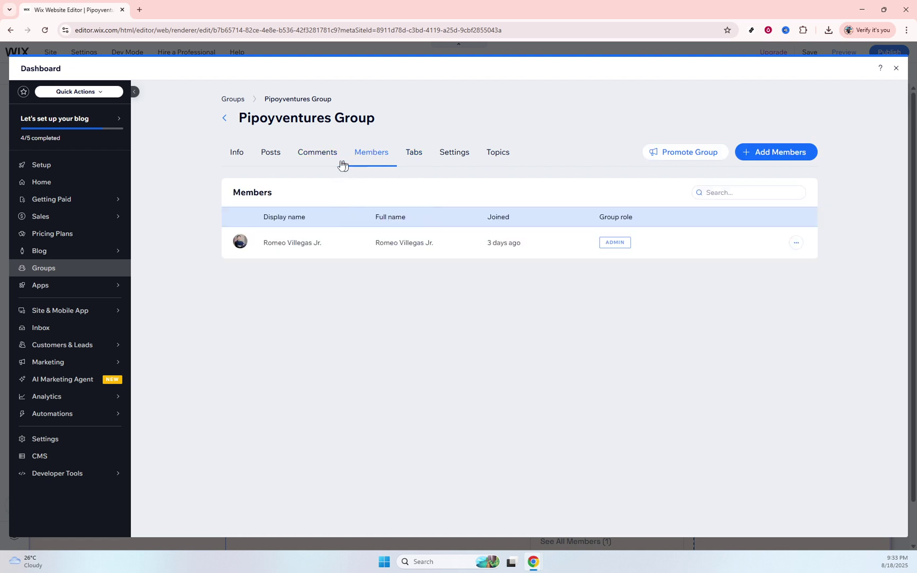
left_click(320, 161)
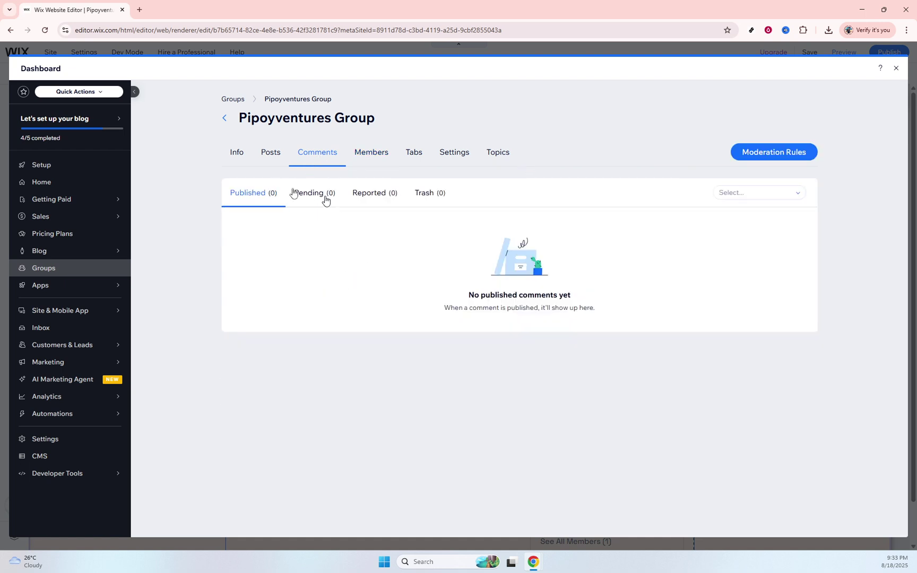
left_click(276, 158)
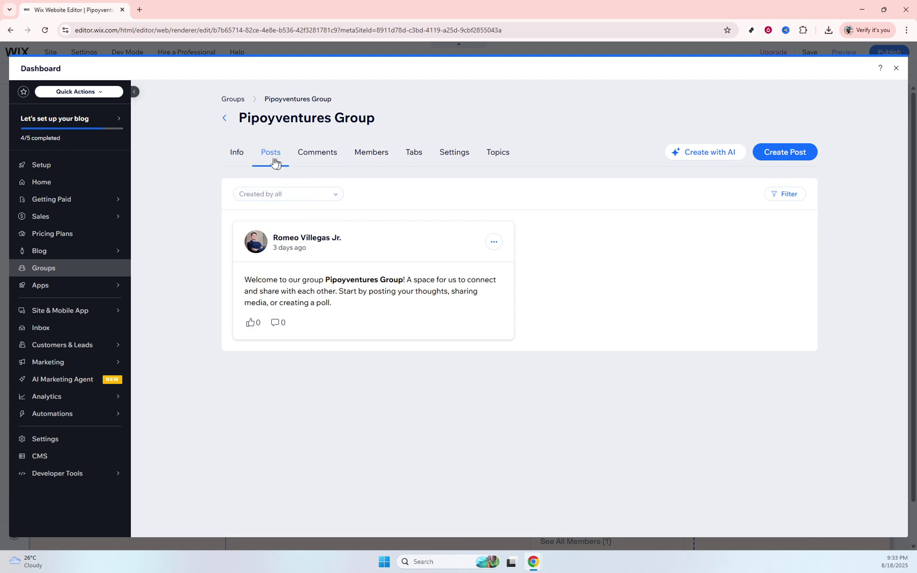
left_click(236, 157)
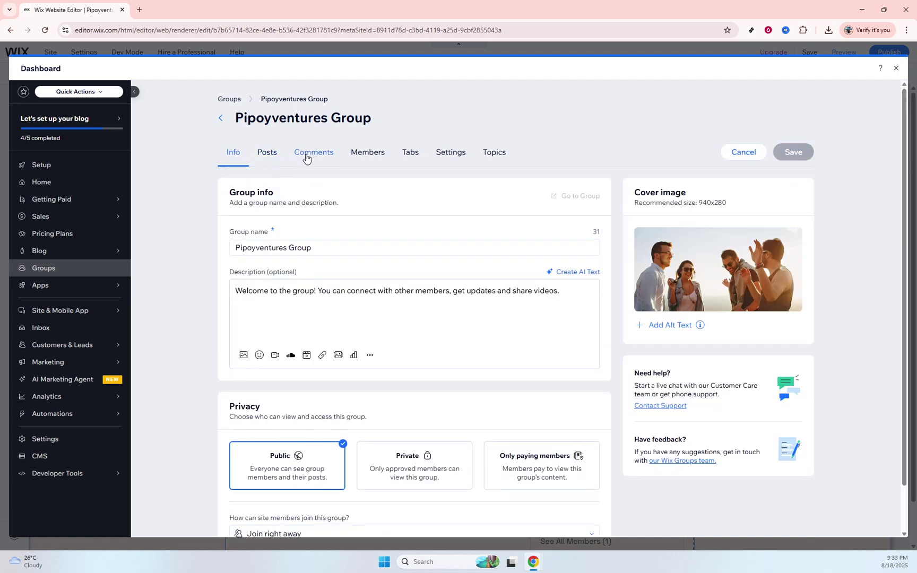
left_click(272, 157)
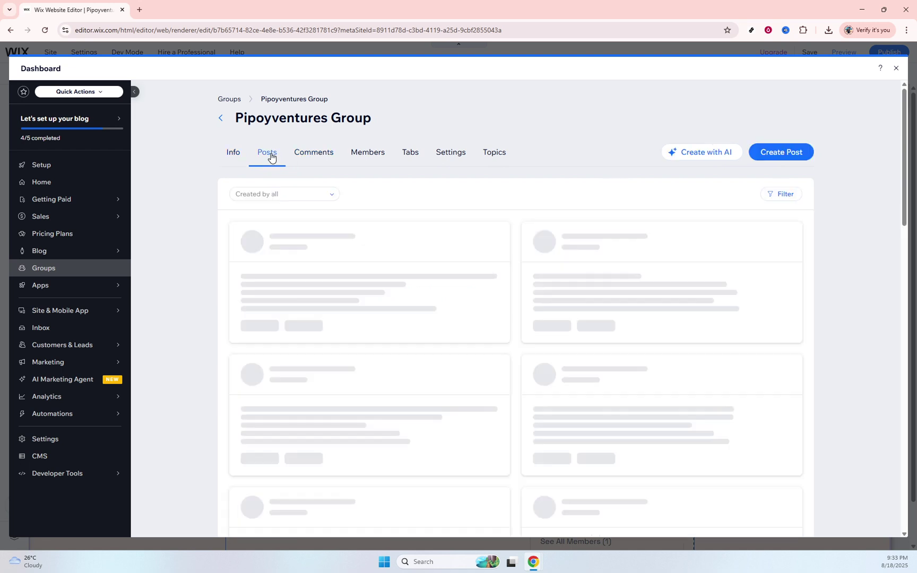
Step: Check the Pending, Reported and Trash comment lists, then return to the group's posts
left_click(328, 157)
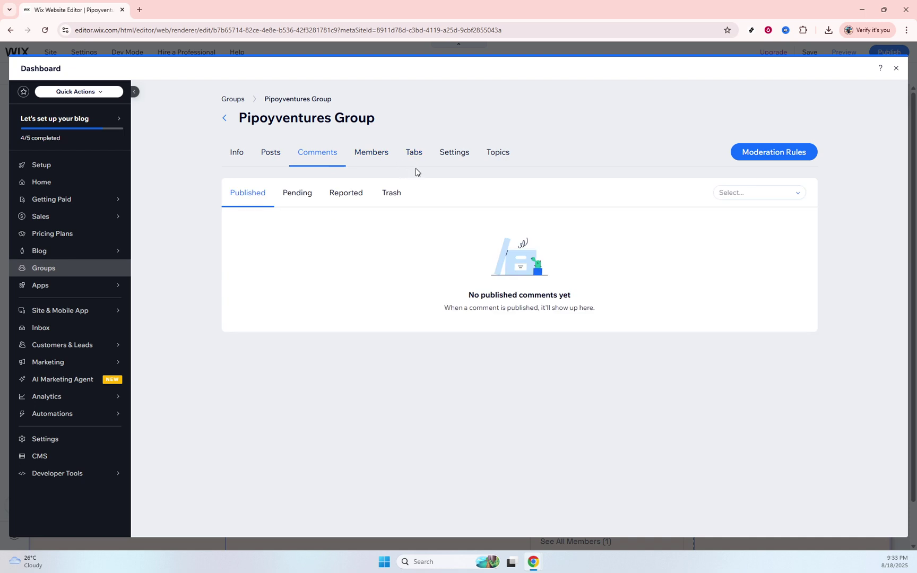
left_click(301, 196)
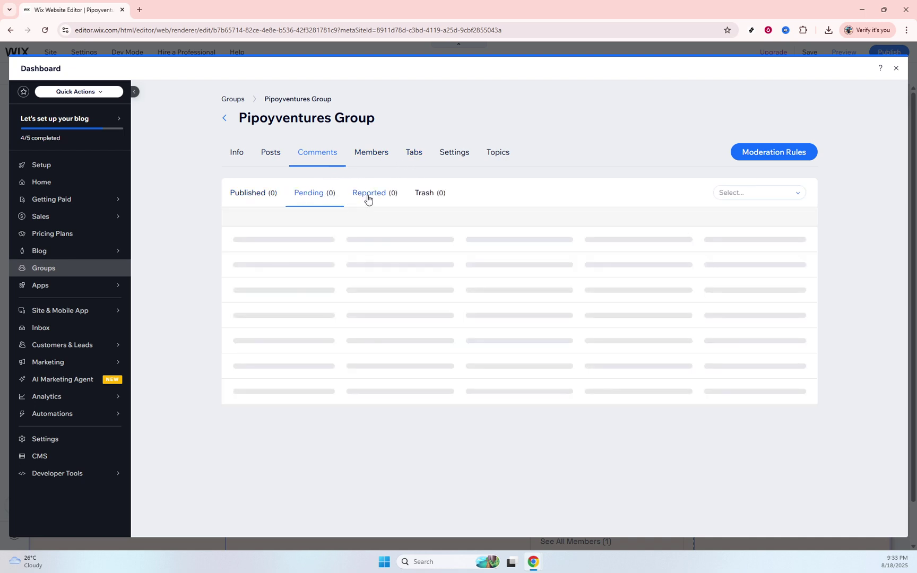
left_click(370, 195)
left_click(425, 194)
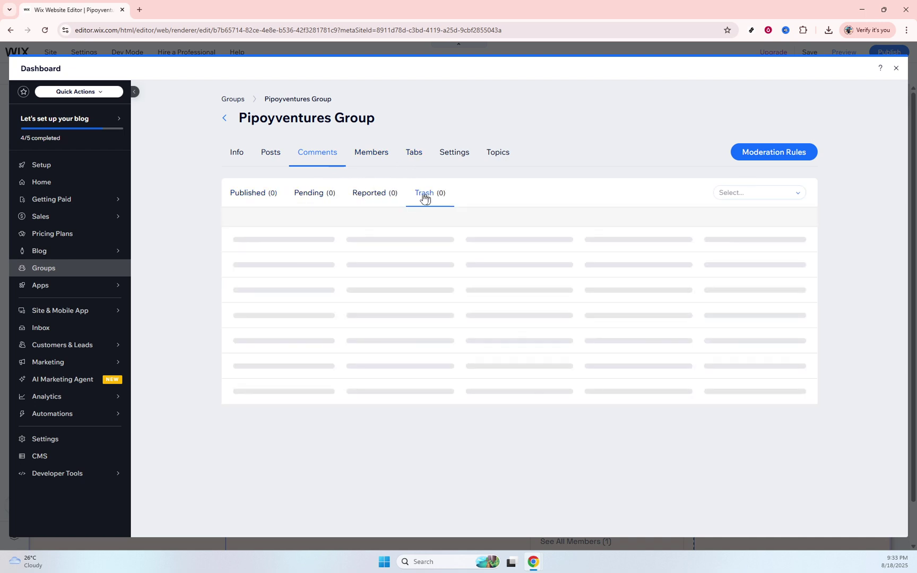
left_click(265, 154)
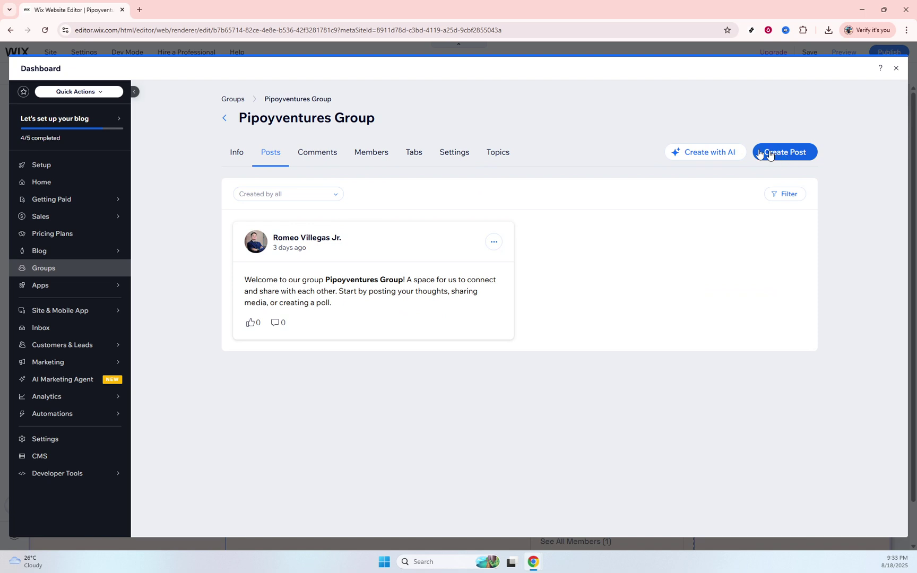
left_click(232, 158)
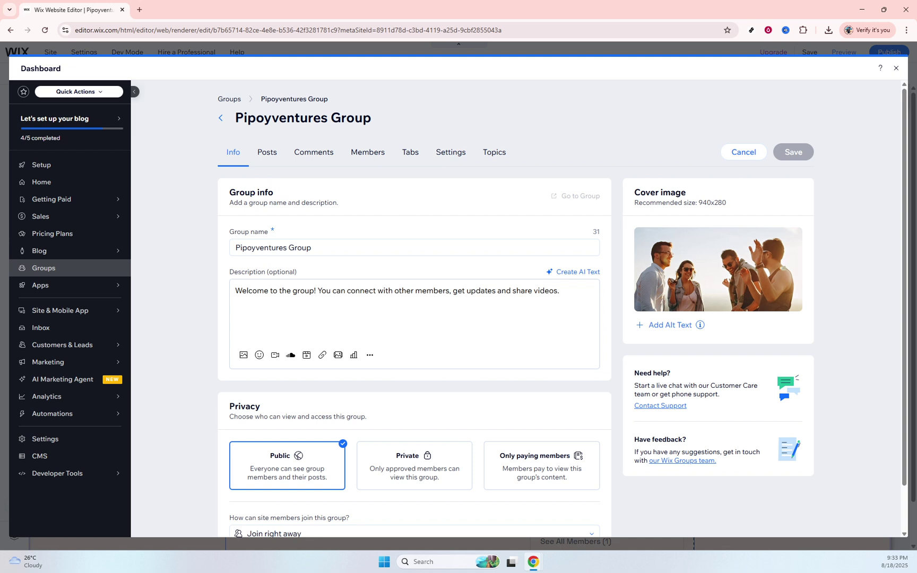
left_click_drag(250, 195, 274, 194)
left_click_drag(234, 233, 258, 233)
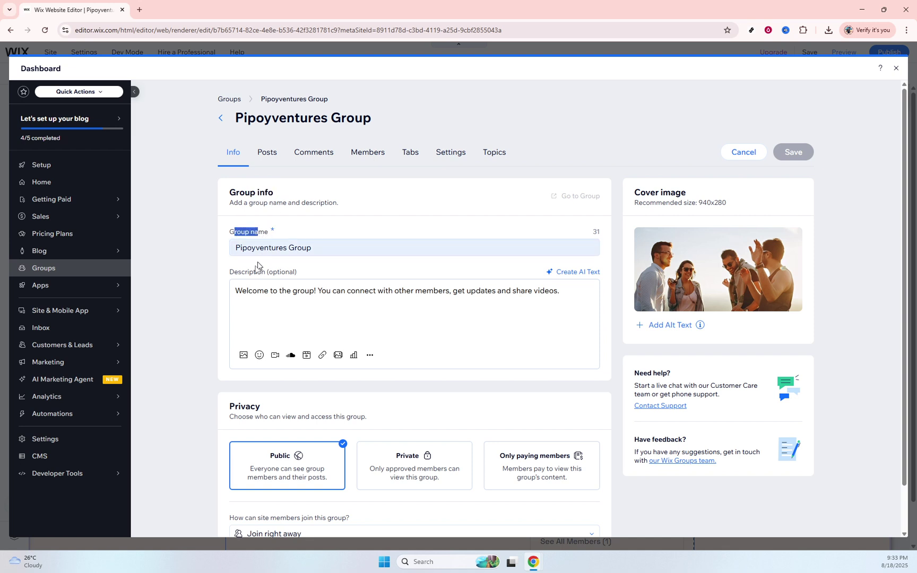
left_click_drag(246, 272, 307, 279)
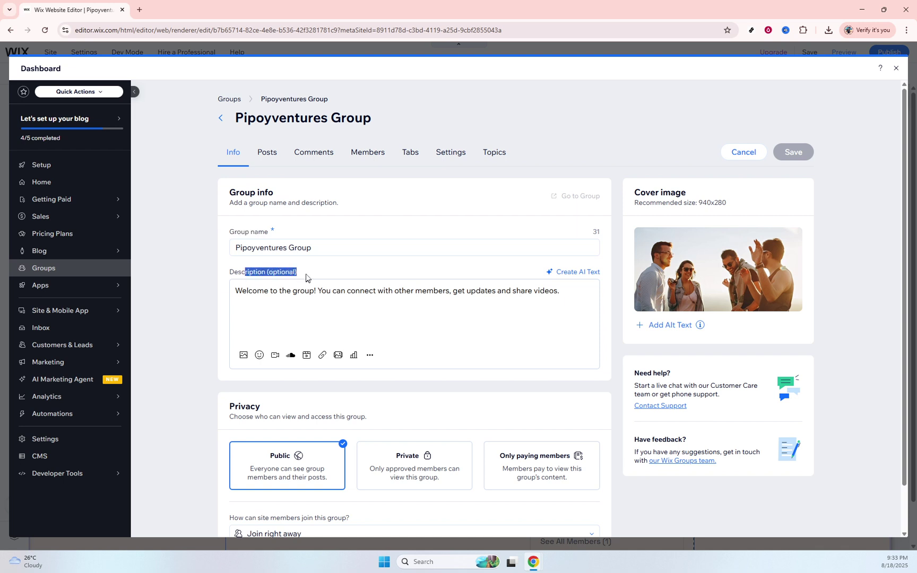
left_click(373, 269)
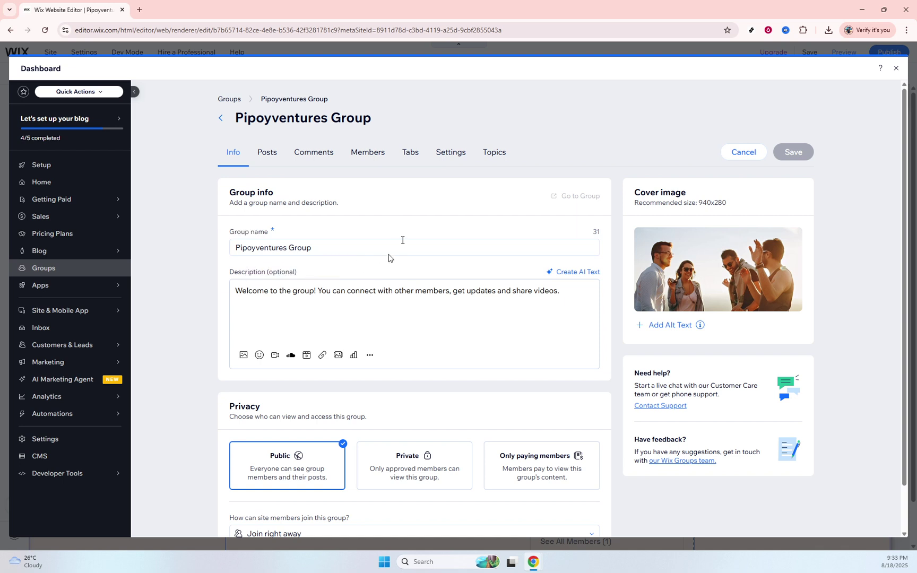
left_click(500, 150)
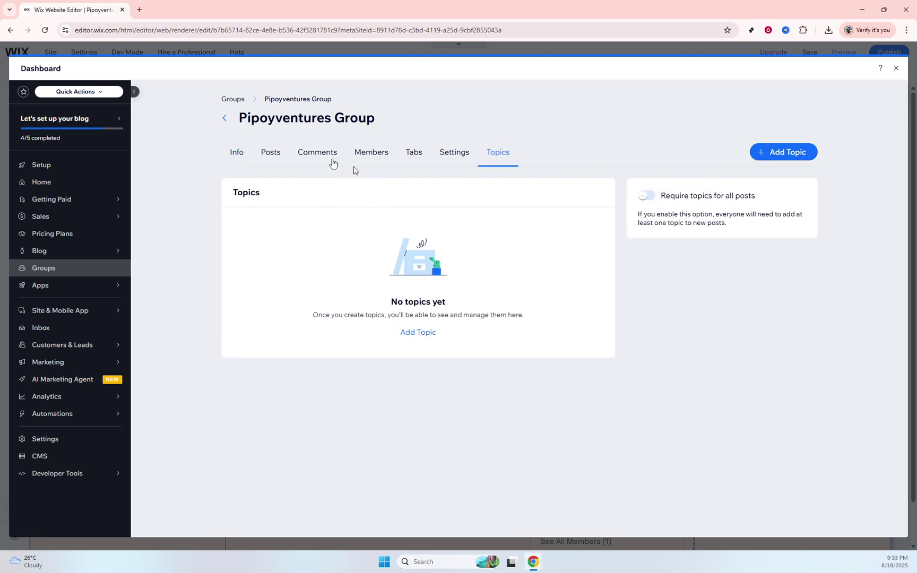
left_click(276, 155)
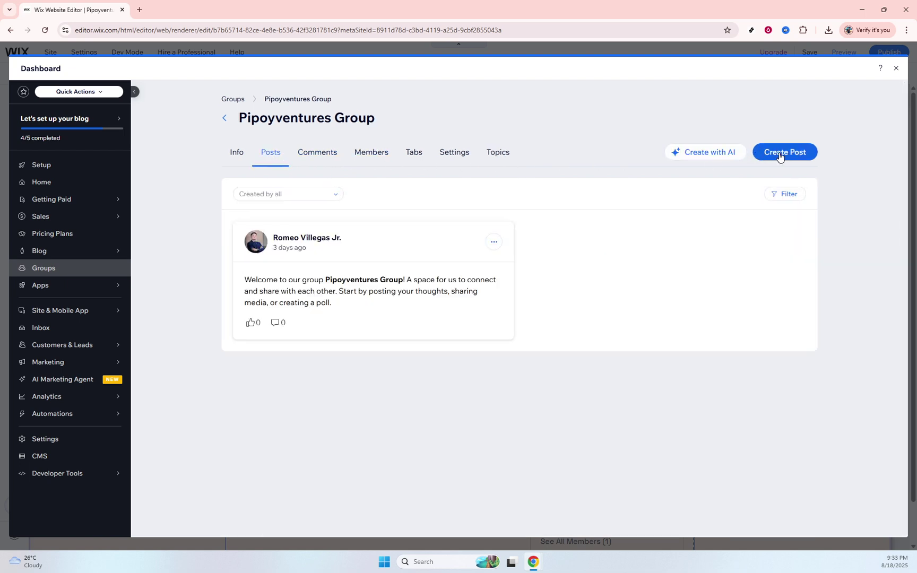
Step: Close the dashboard and browse the Groups widget's Layout, Display and Text settings
left_click(895, 69)
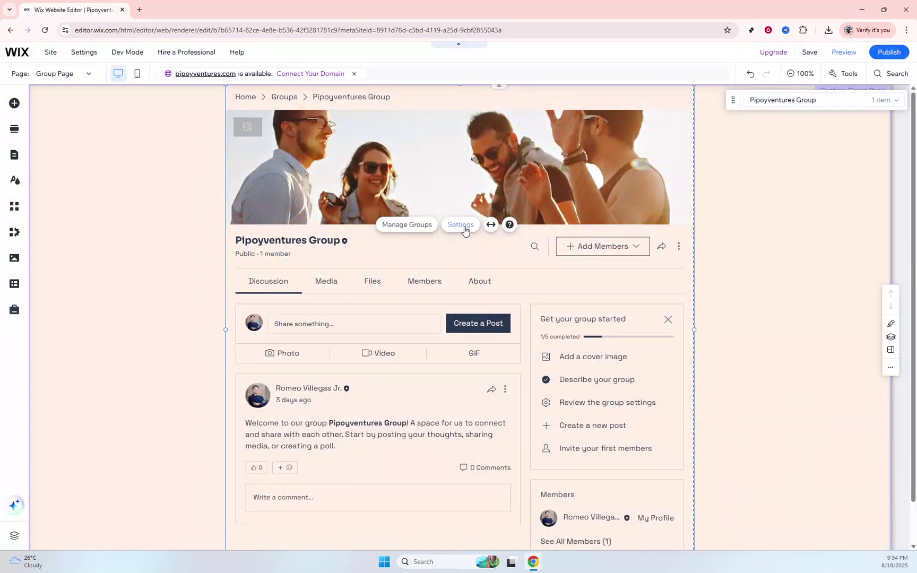
left_click(461, 225)
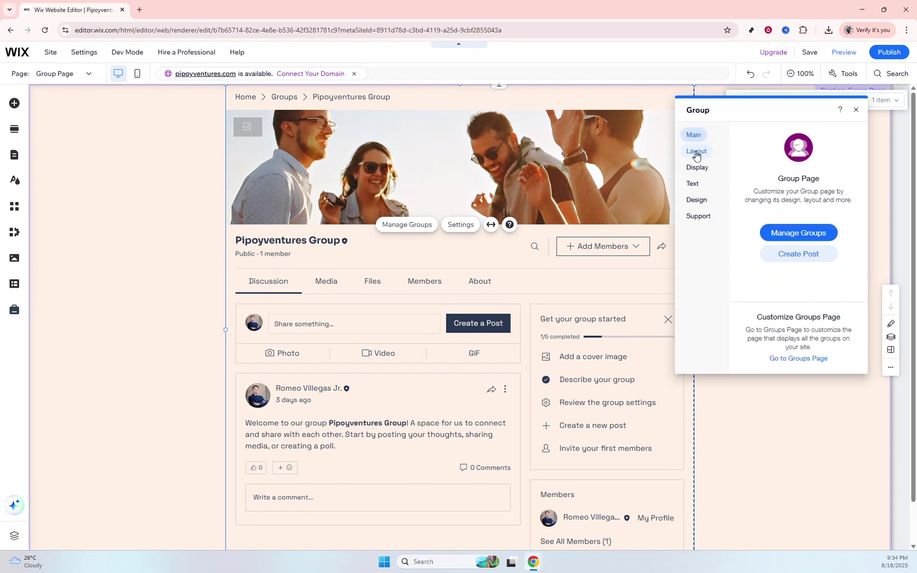
left_click(697, 153)
left_click(695, 170)
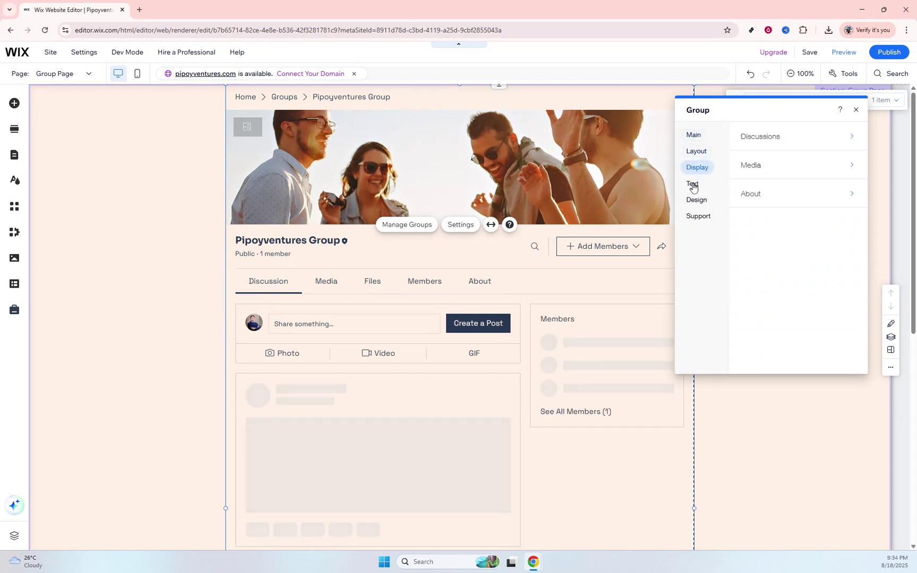
left_click(694, 185)
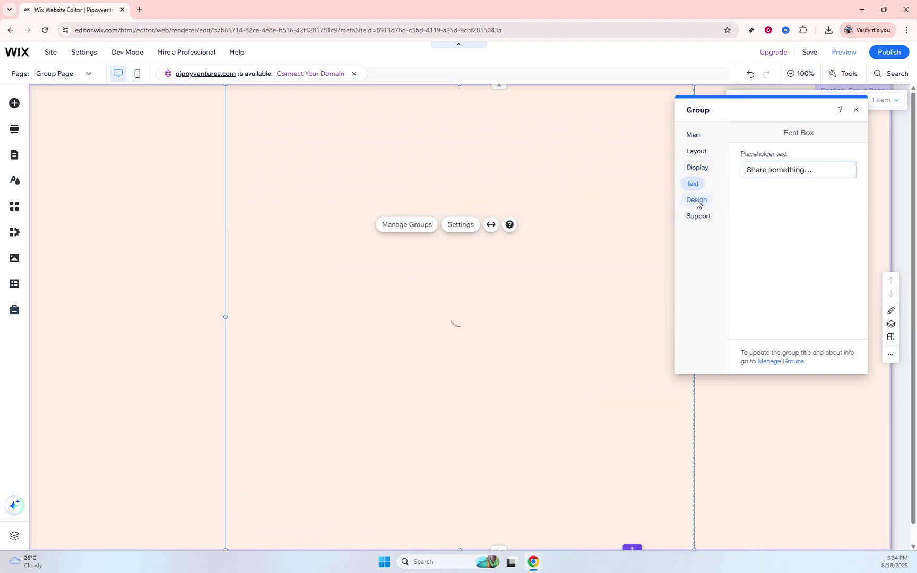
Step: Review the widget's Design and Support options and the post box text, then close settings unchanged
left_click(697, 204)
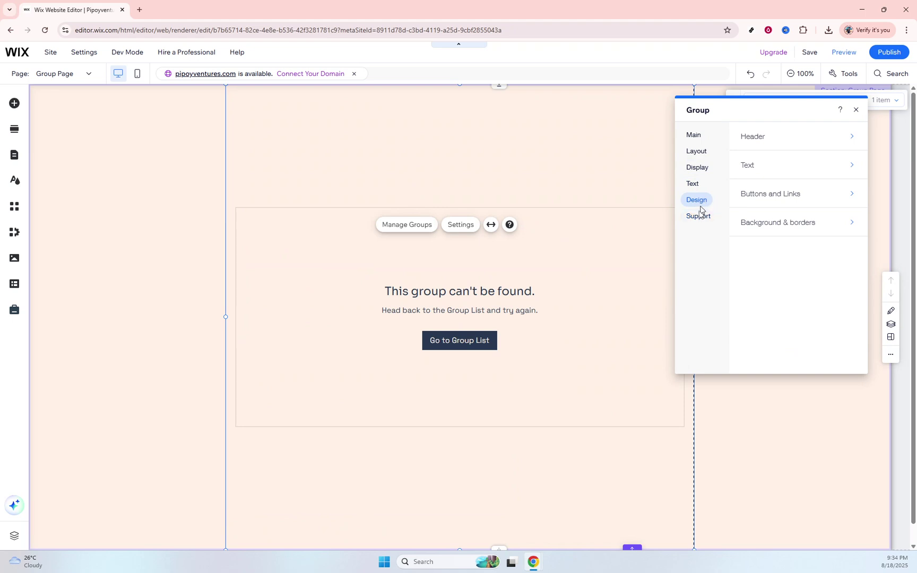
left_click(700, 216)
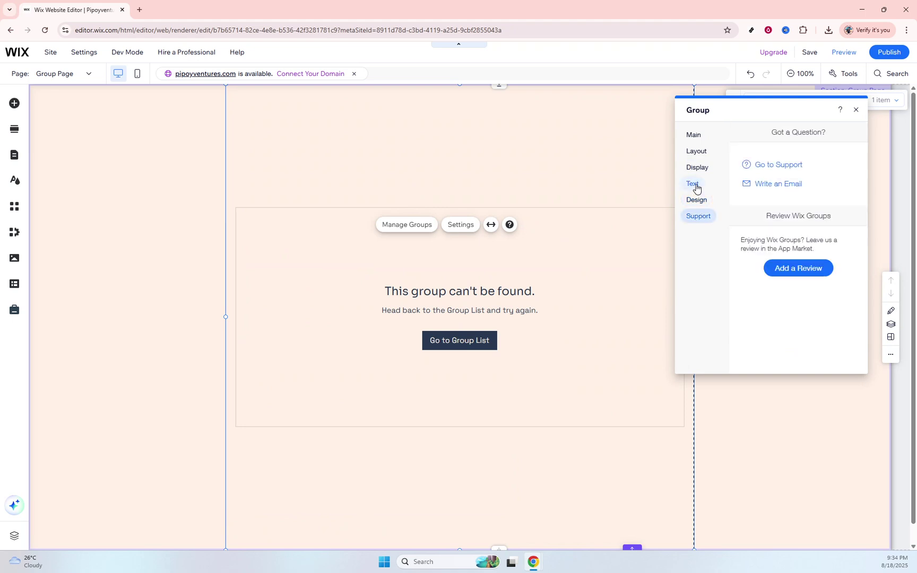
left_click(696, 188)
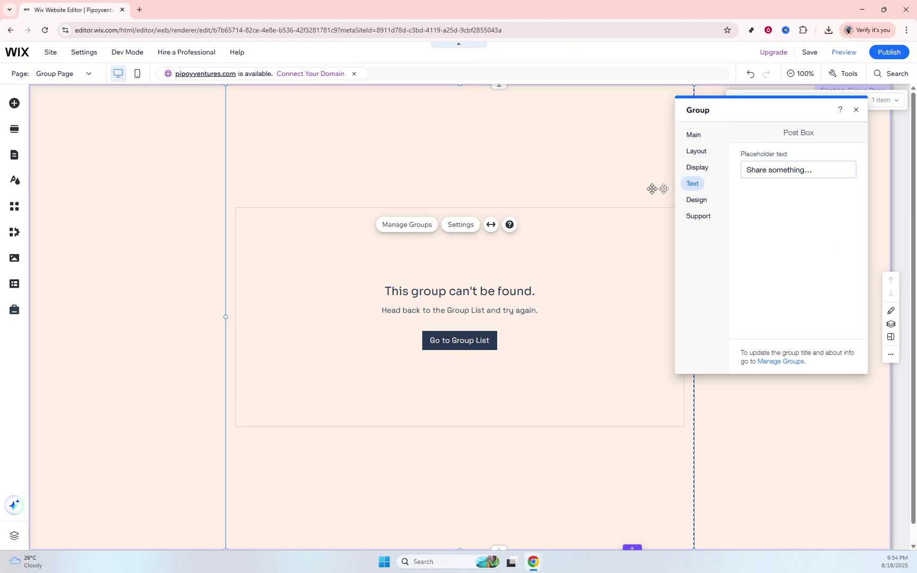
left_click(856, 110)
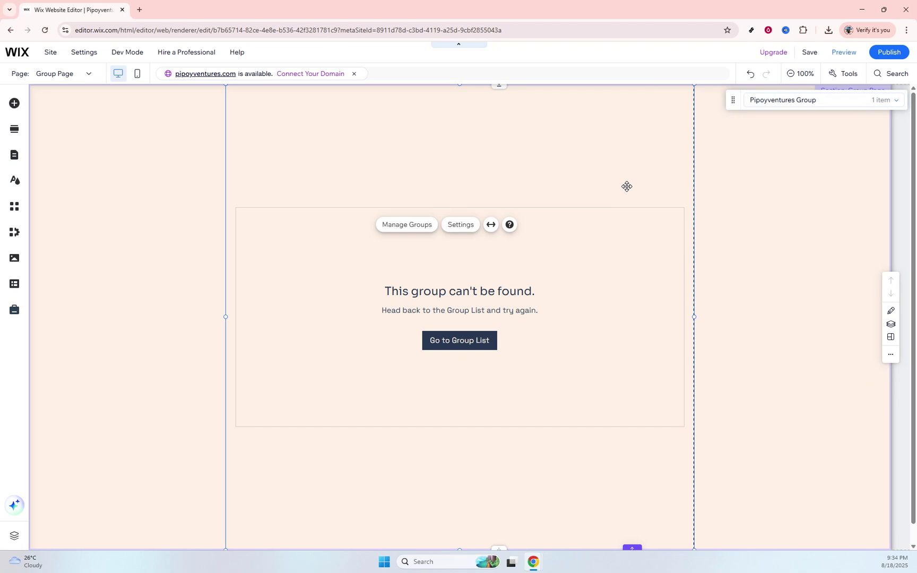
left_click(765, 207)
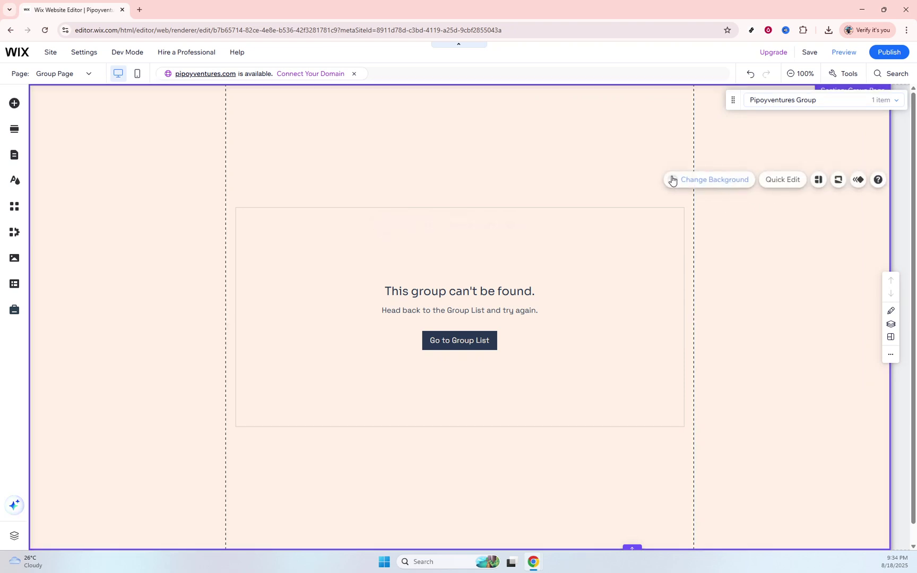